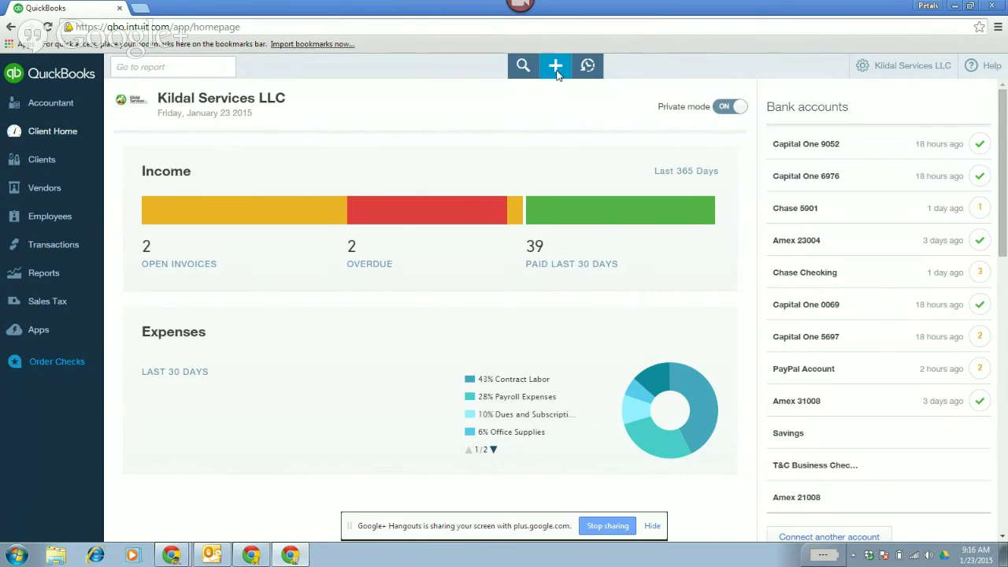
Step: Start a new blank invoice #5112914 and open its client list
click(555, 67)
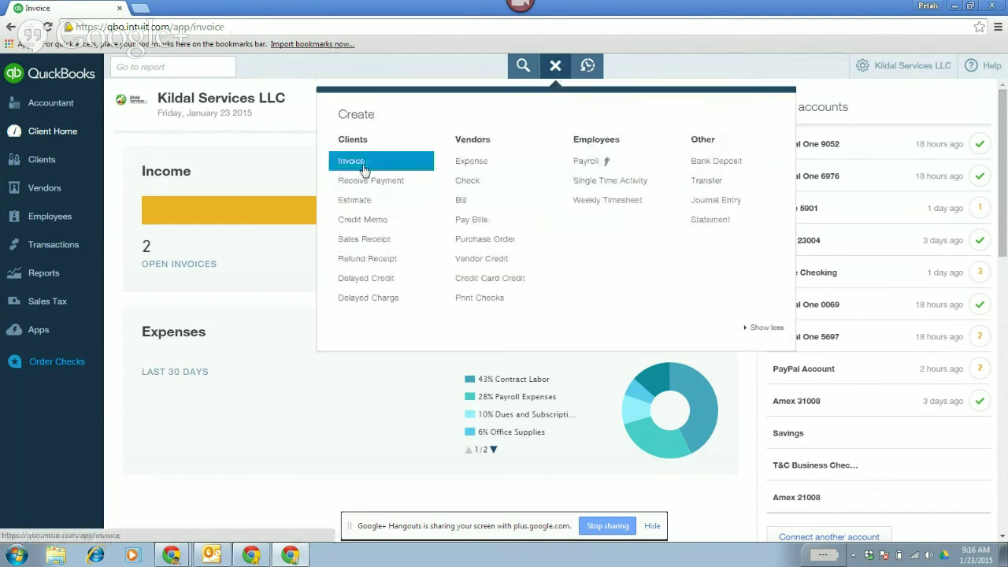
click(361, 163)
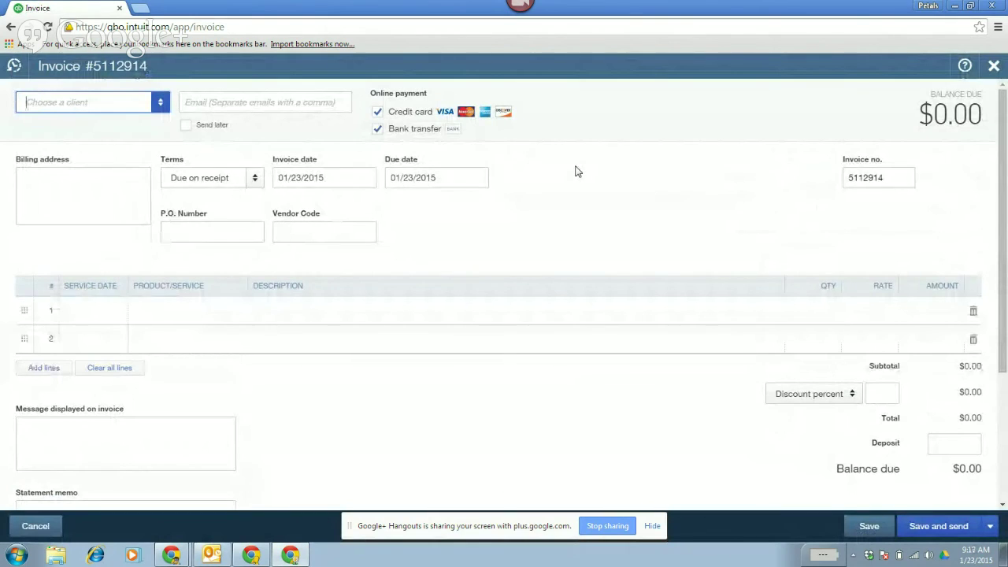
click(159, 107)
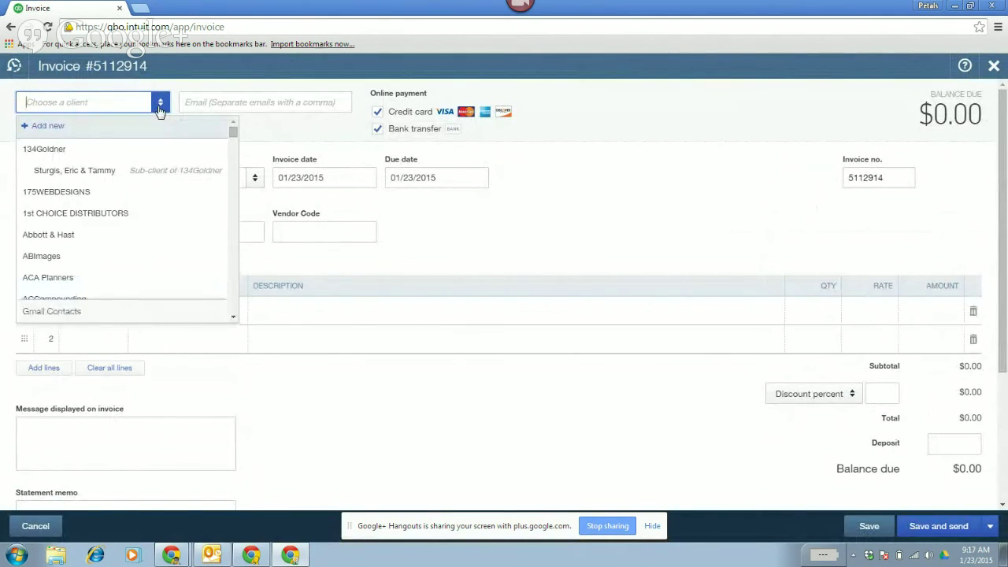
drag(231, 131, 234, 152)
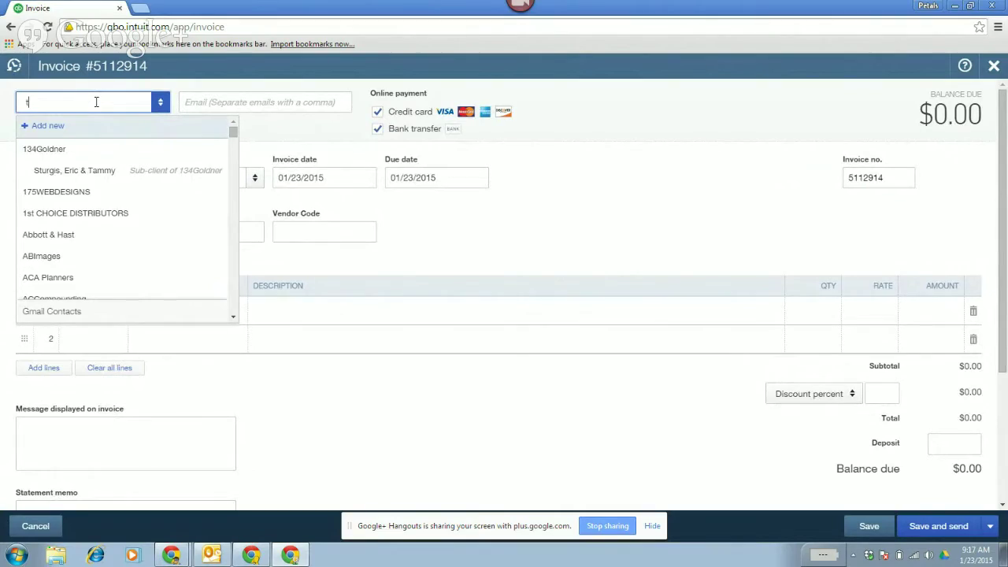
Step: Search 'Ike', pick TheQBShow.com as the client, and dismiss the screen-sharing notice
text(Ike)
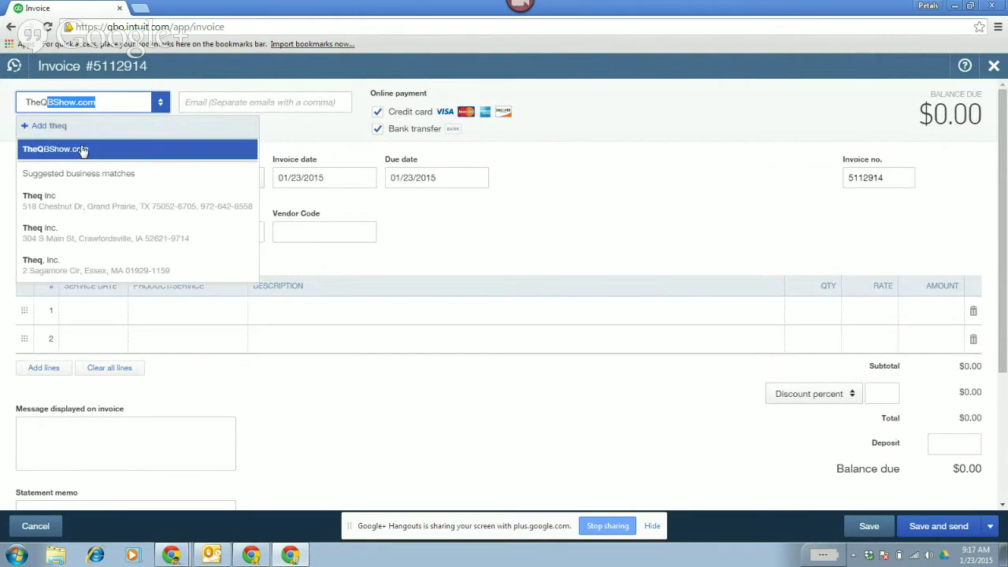
click(83, 149)
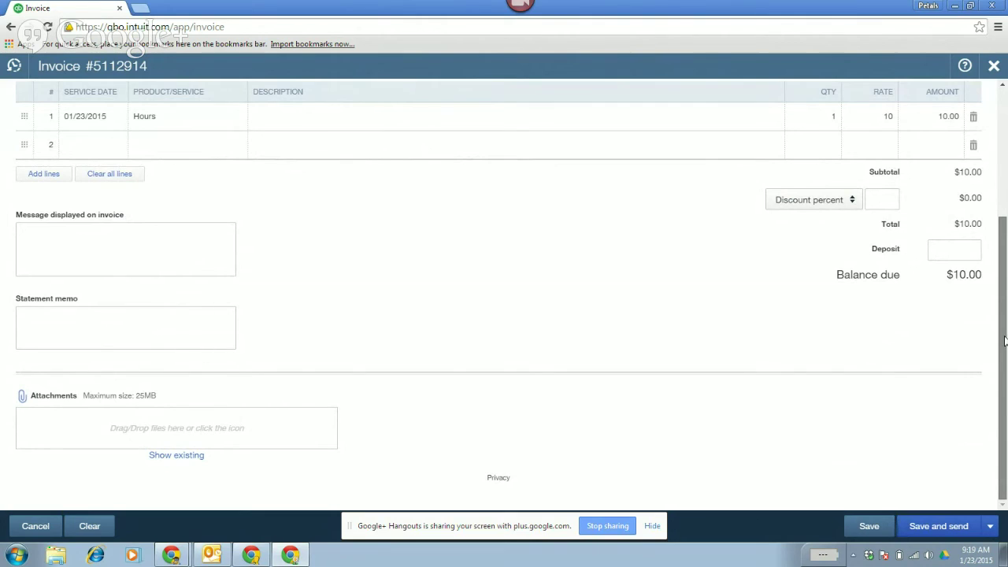
scroll(684, 178, up, 3)
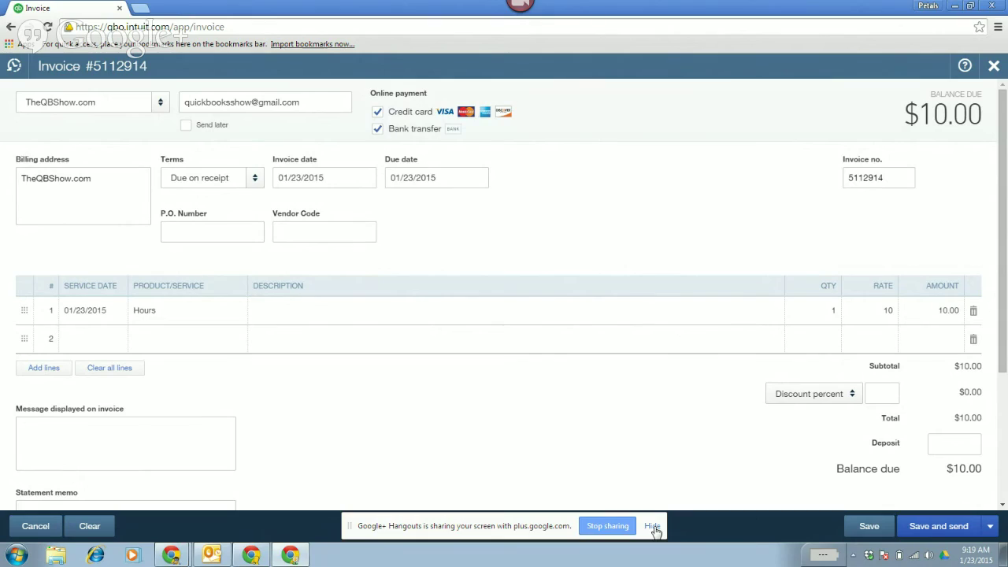
click(653, 525)
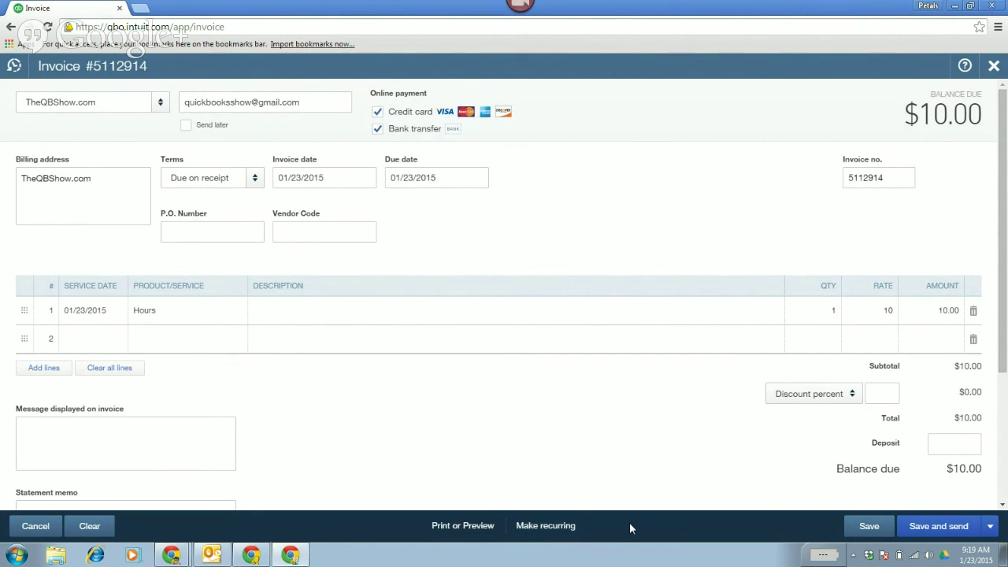
Step: Save invoice 5112914 and bring up its Send email dialog
click(938, 532)
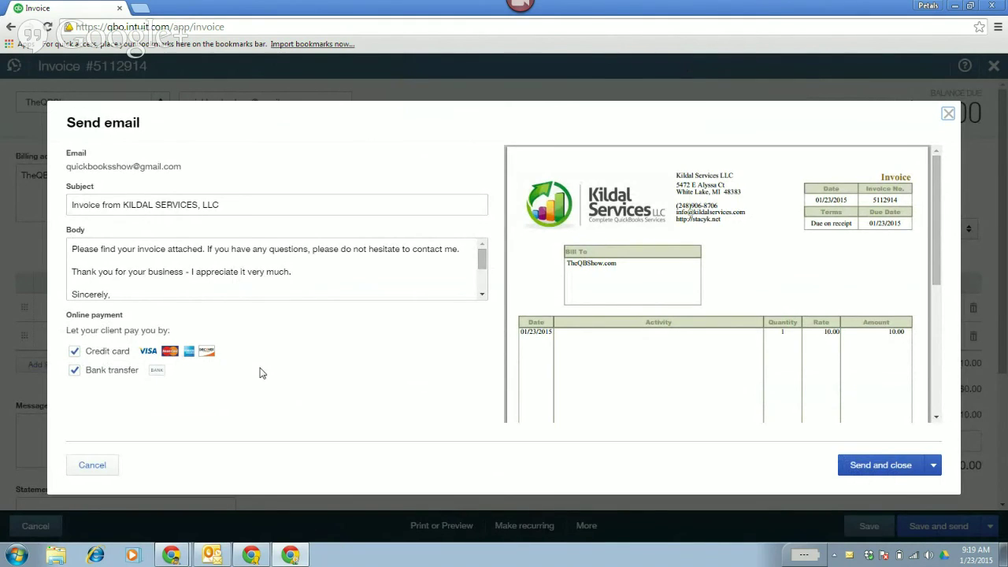
Step: Email invoice 5112914 to TheQBShow.com
click(879, 465)
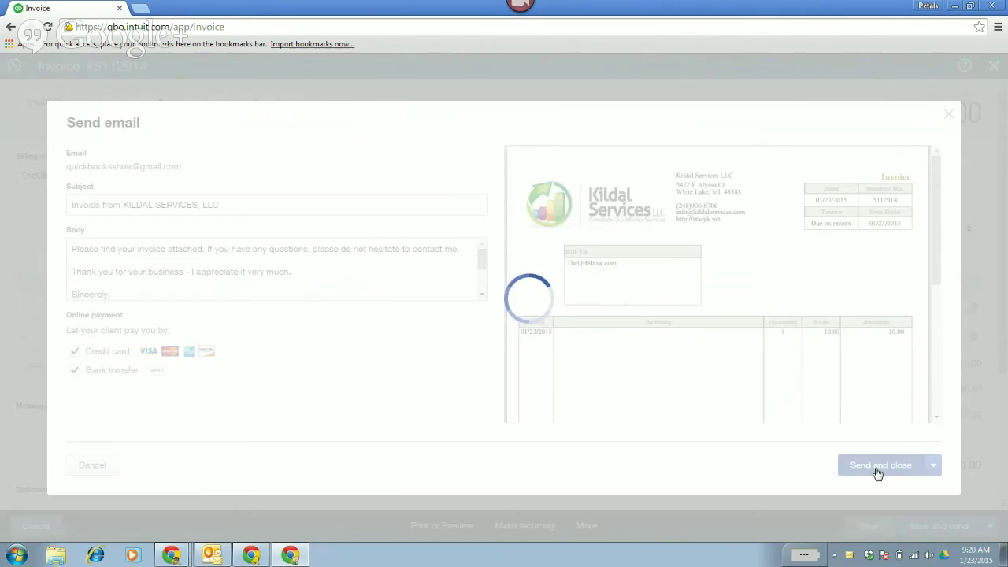
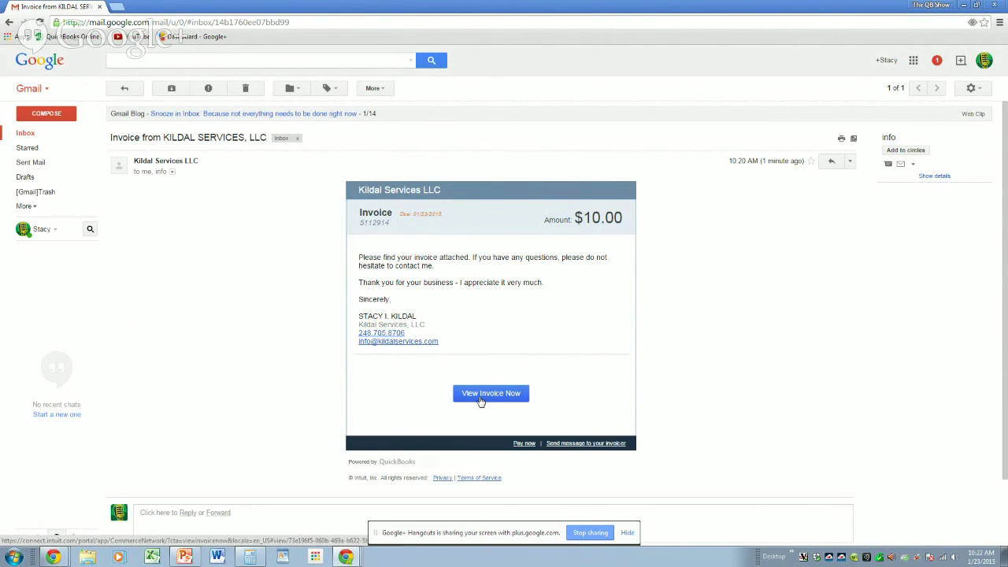
Step: Open invoice 5112914 online from the email and look over it
click(481, 400)
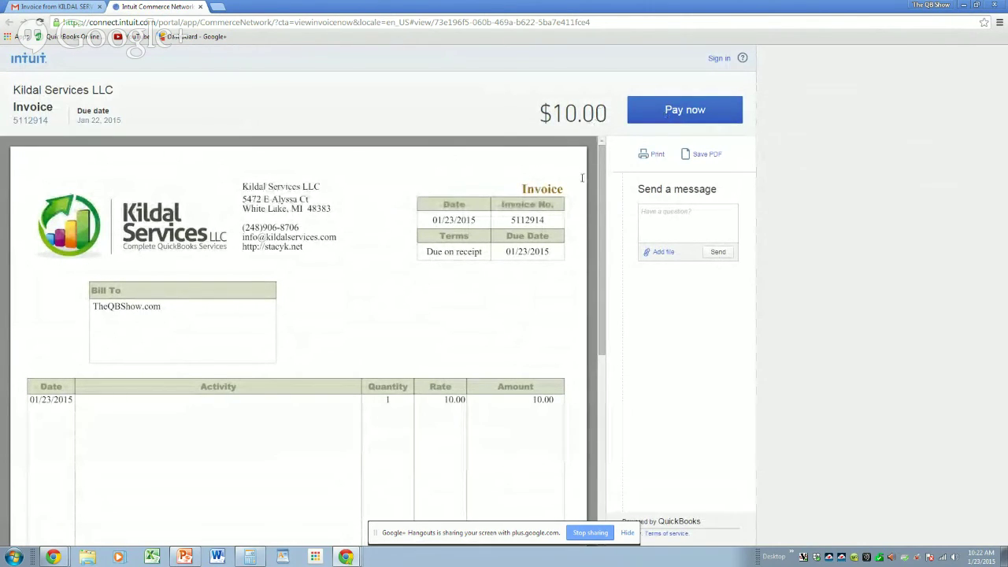
scroll(579, 208, down, 1)
scroll(579, 207, up, 1)
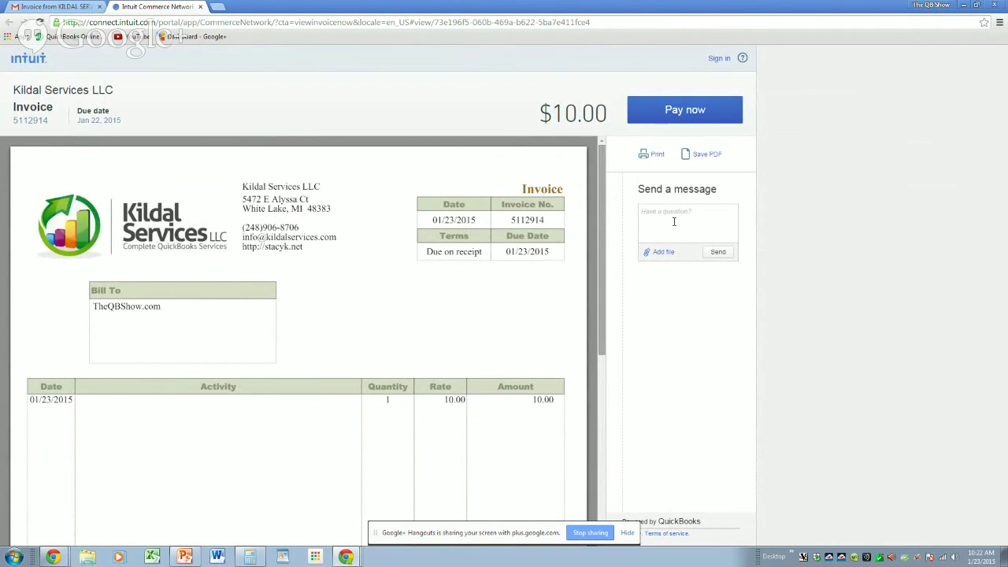
Step: Write the message 'Looks good, thanks for your hard work' and begin attaching a file
text(Looks good, t)
text(hanks for your)
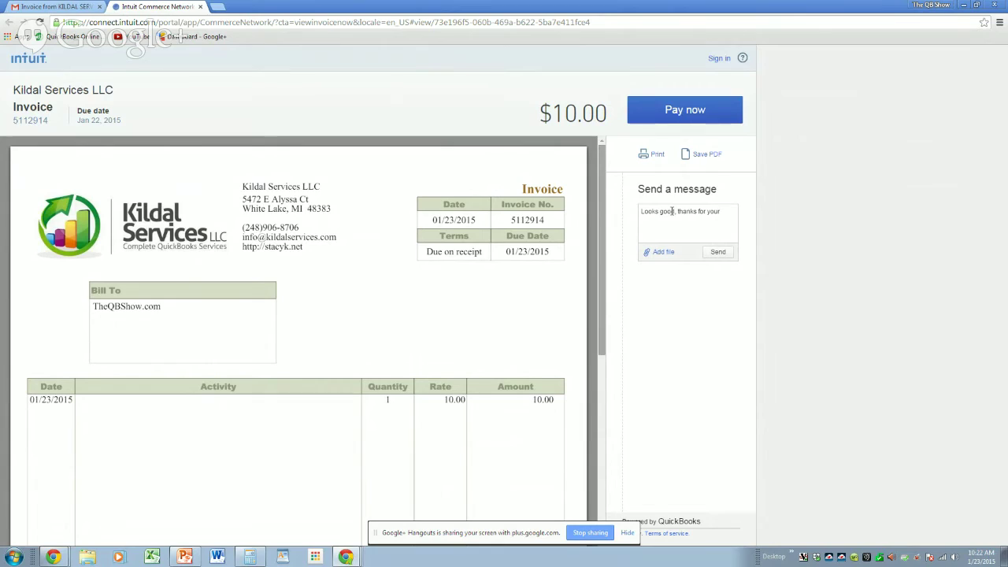
text(hard wro)
key(BackSpace)
key(BackSpace)
text(or)
click(665, 252)
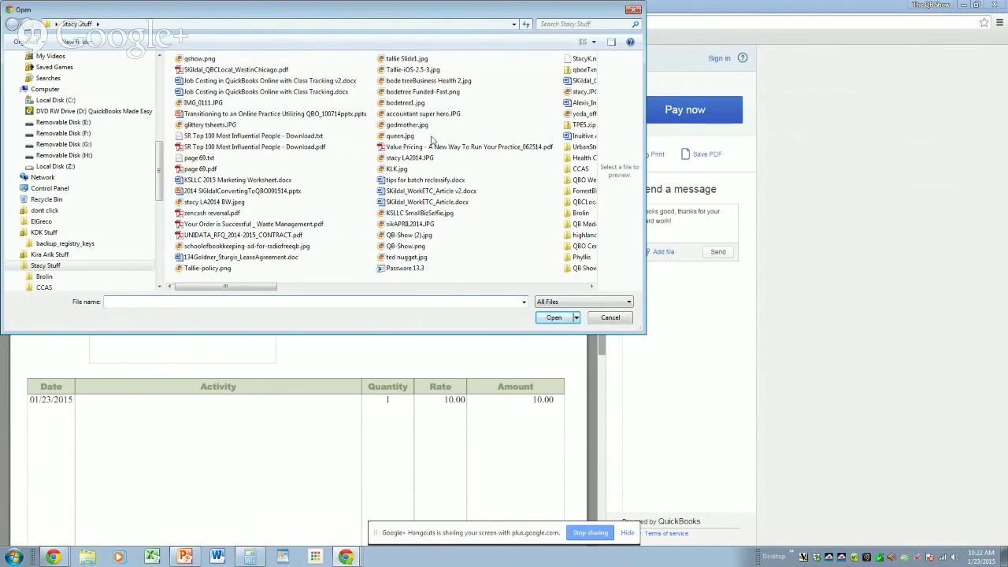
Step: Attach godmother.jpg, send the message, and start paying the $10.00 invoice
click(418, 126)
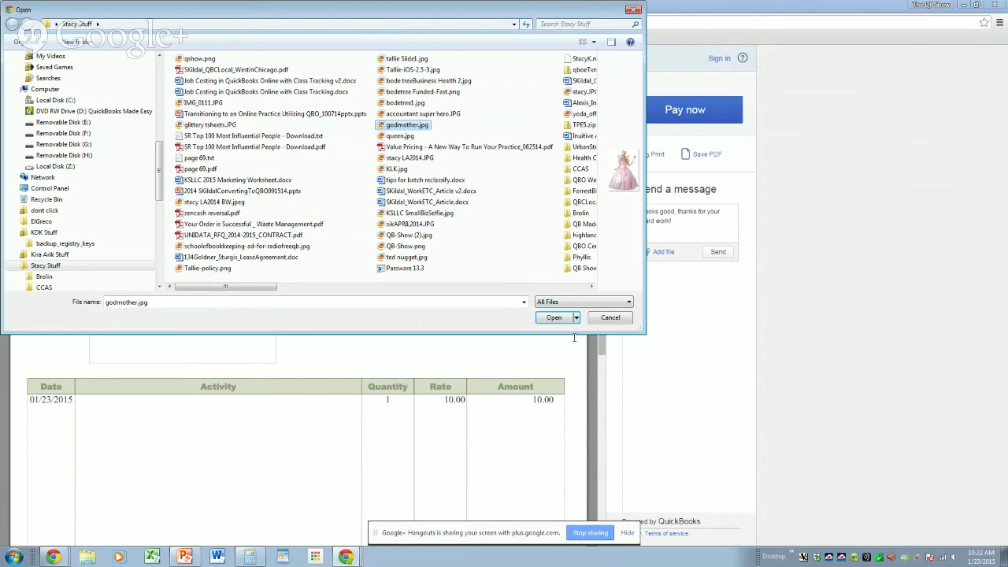
click(556, 317)
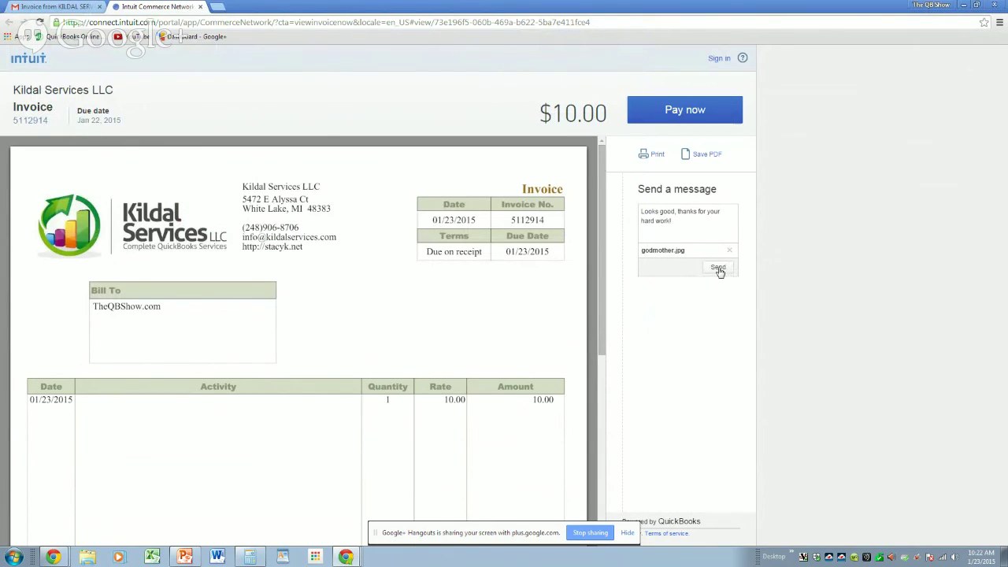
click(717, 267)
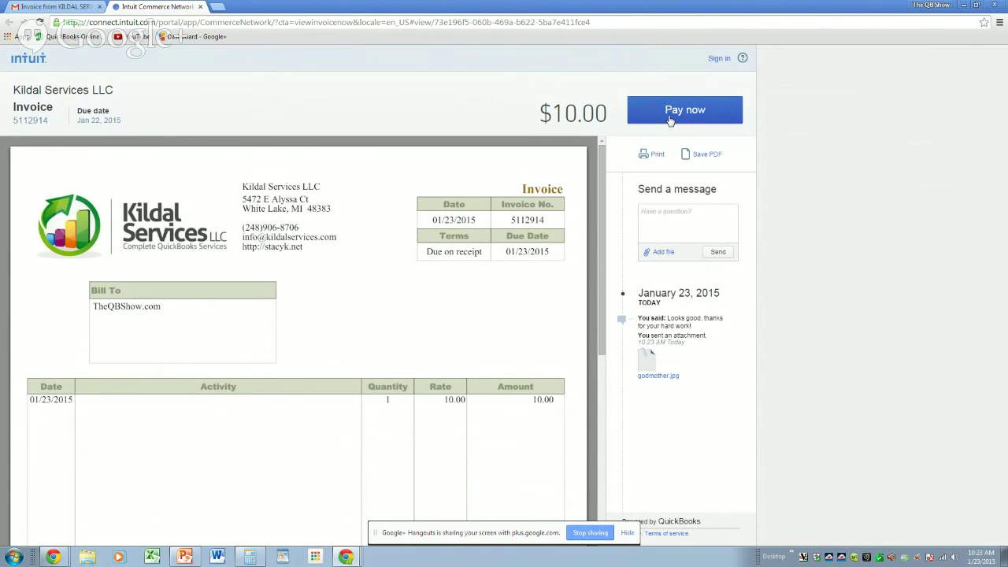
click(669, 119)
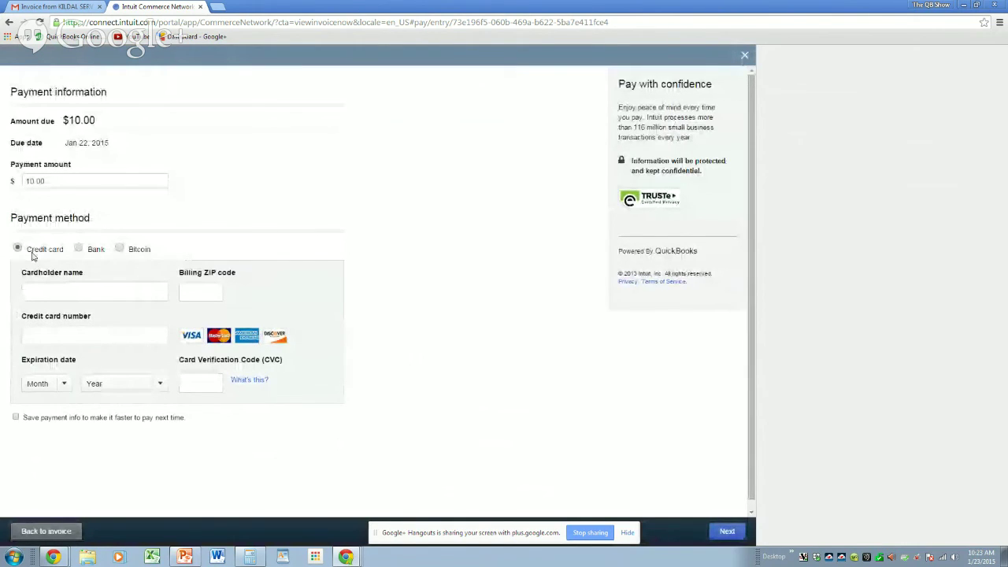
Step: Enter the cardholder's name, billing ZIP code and the start of the card number
click(52, 290)
key(Tab)
text(48383)
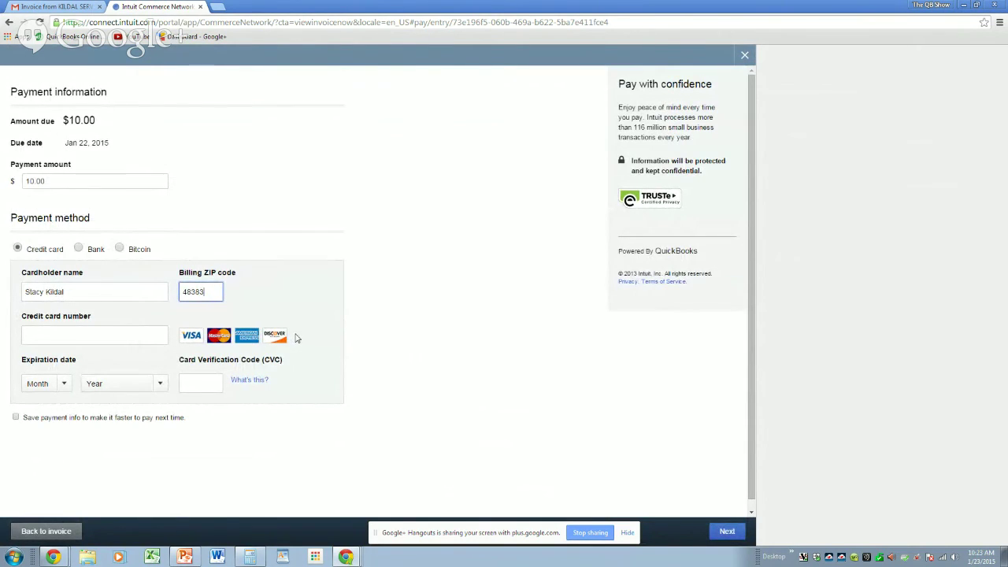
click(145, 339)
text(44)
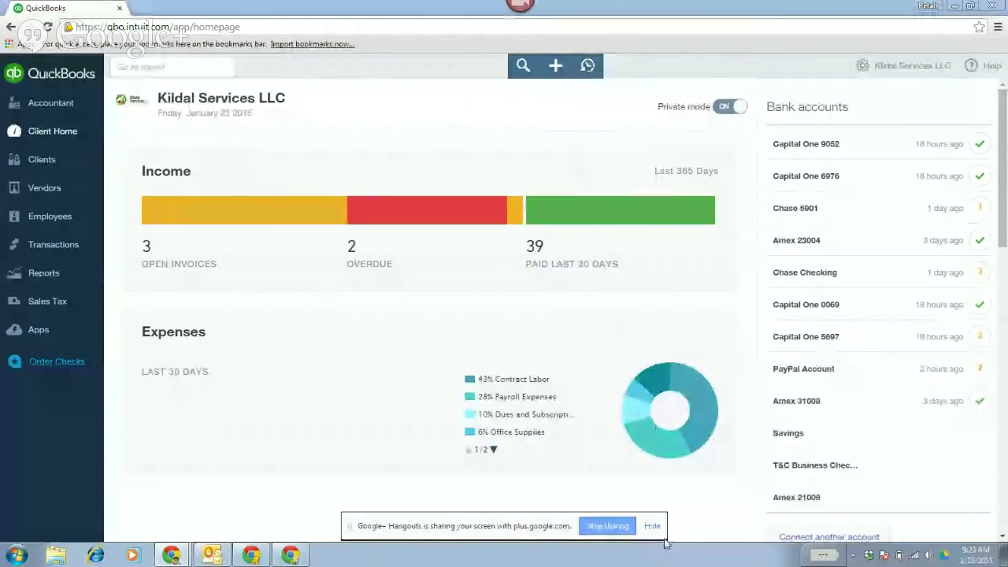
Step: Open invoice 5112914 from Recent Transactions and scroll down to its activity log
click(655, 527)
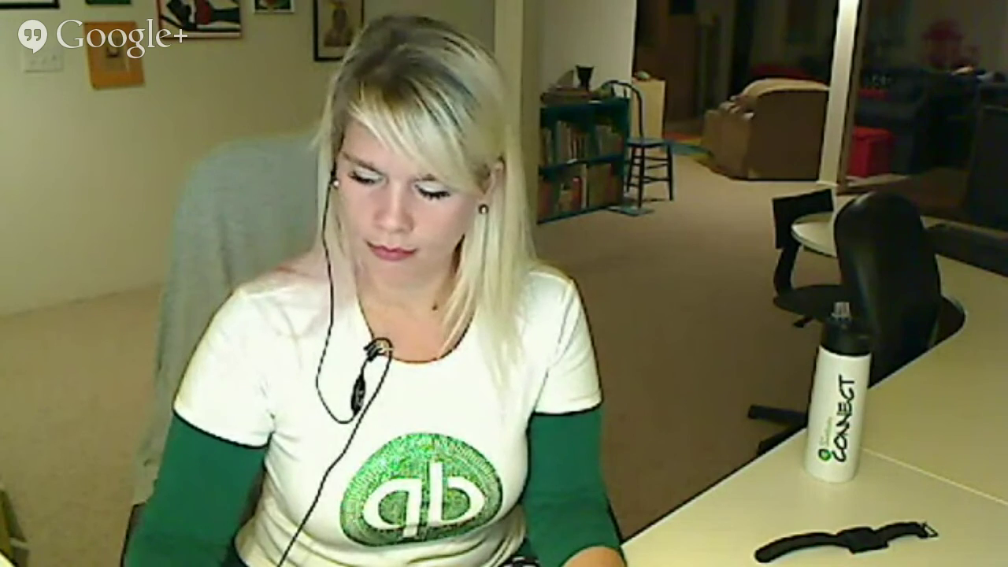
click(587, 65)
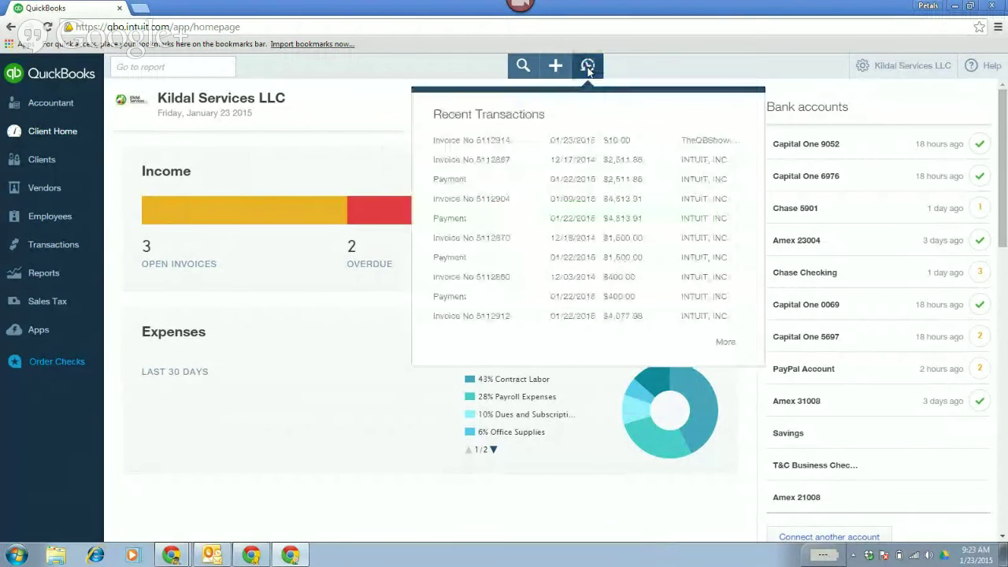
click(572, 142)
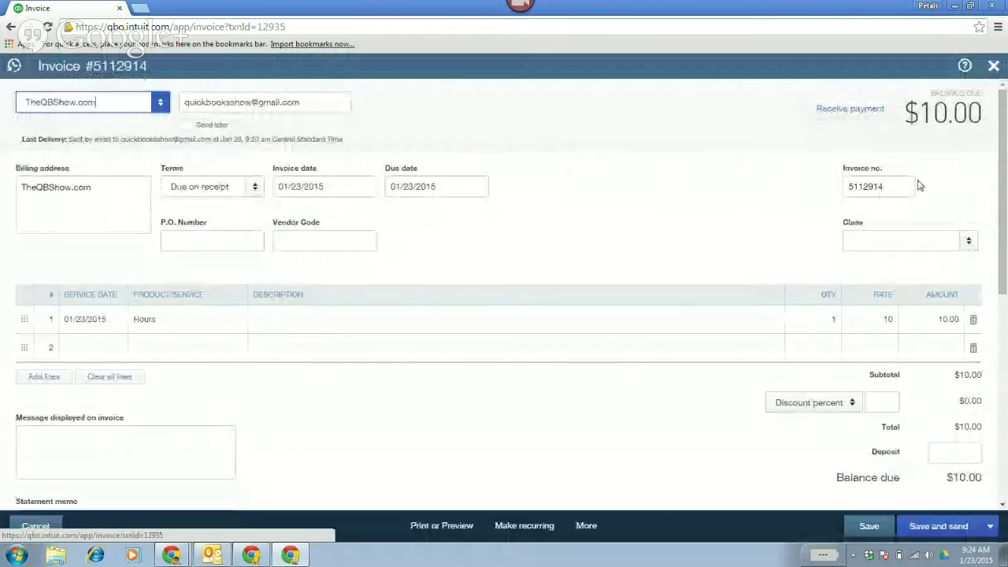
drag(1001, 177, 1006, 361)
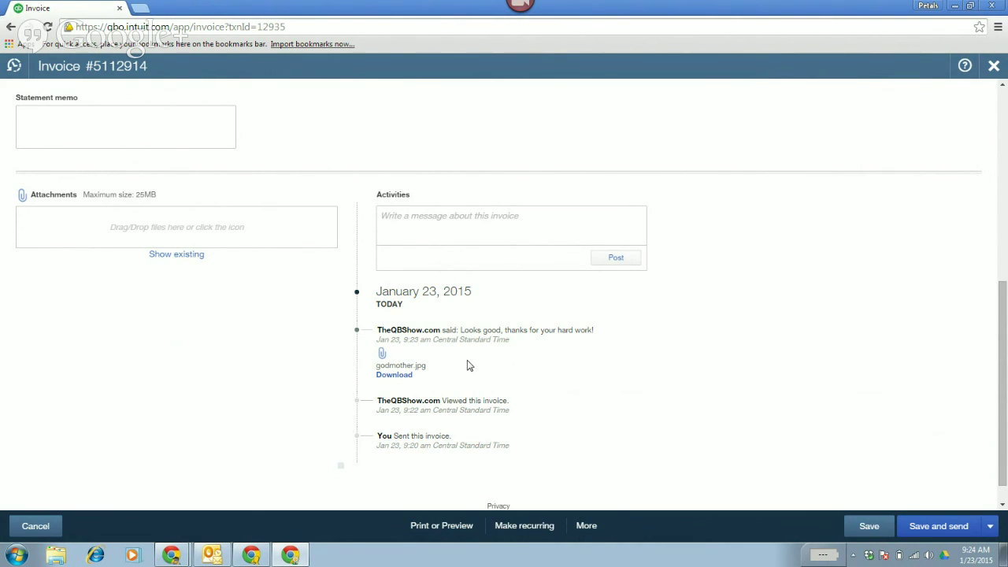
Step: View the godmother.jpg attachment, return to the top of the invoice, then bring Hangouts forward
click(394, 375)
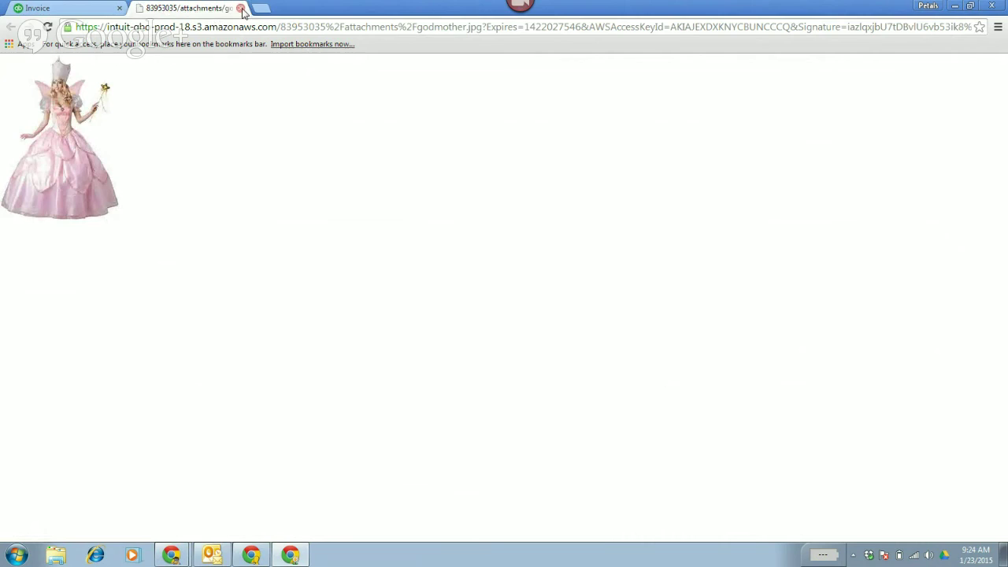
click(242, 10)
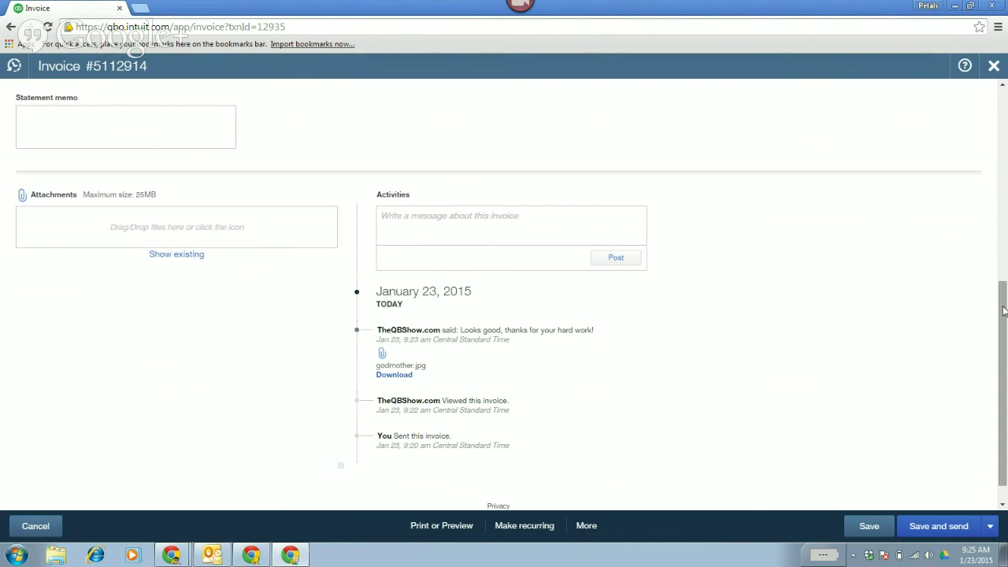
drag(1003, 308, 1004, 118)
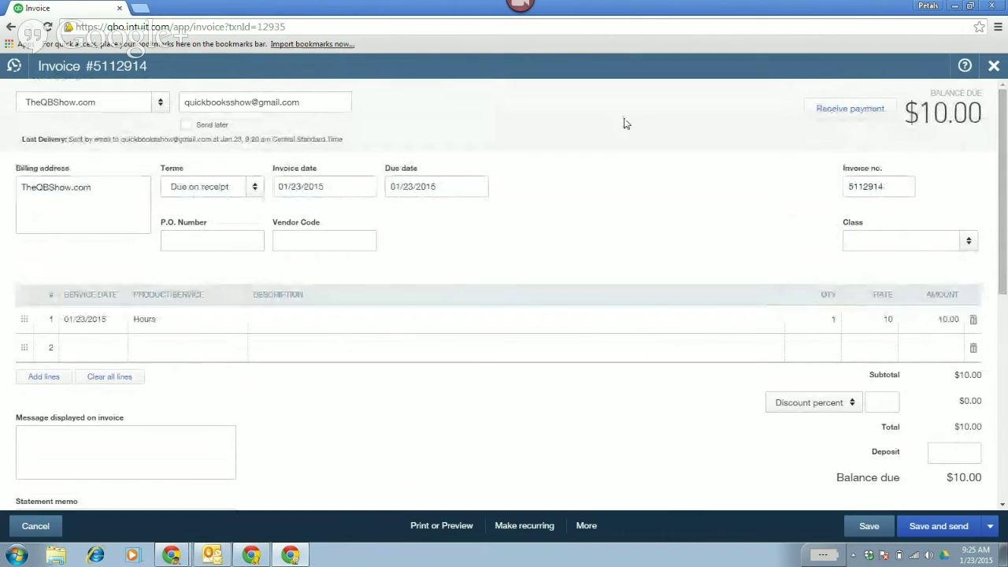
click(251, 555)
mouse_move(21, 143)
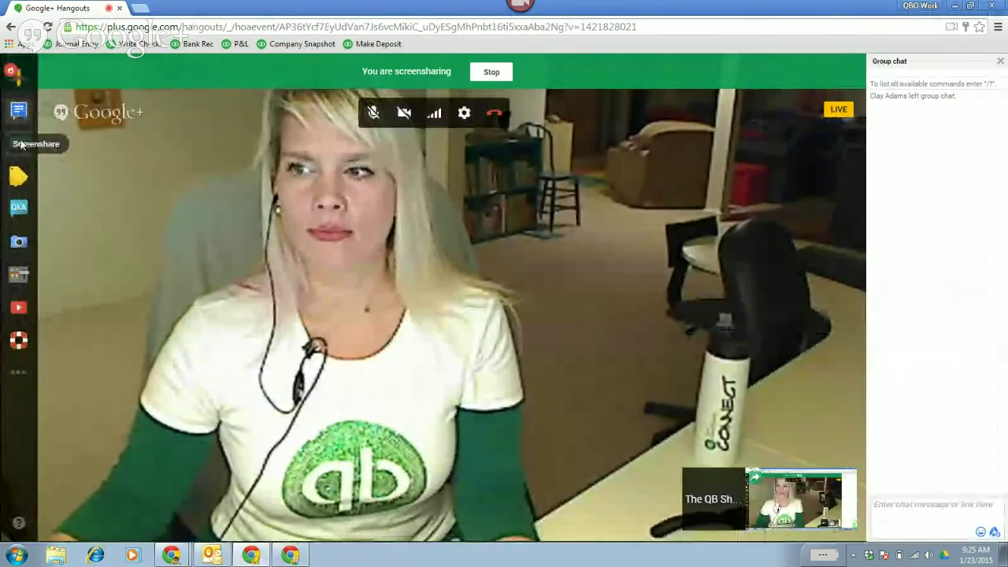
Step: Switch the Hangout broadcast to the presenter's webcam
click(22, 144)
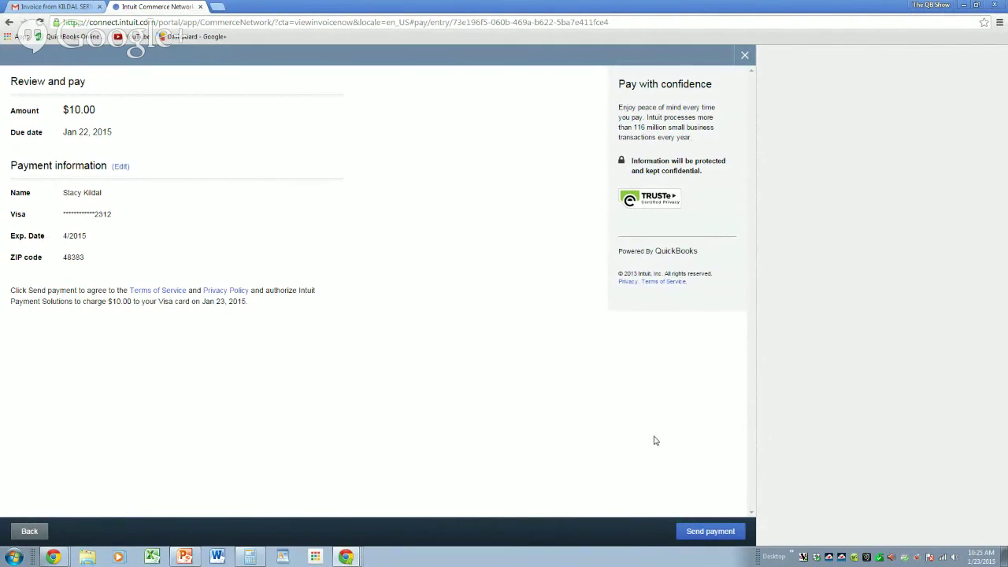
Step: Submit the $10.00 card payment and dismiss the Payment sent! confirmation
click(693, 534)
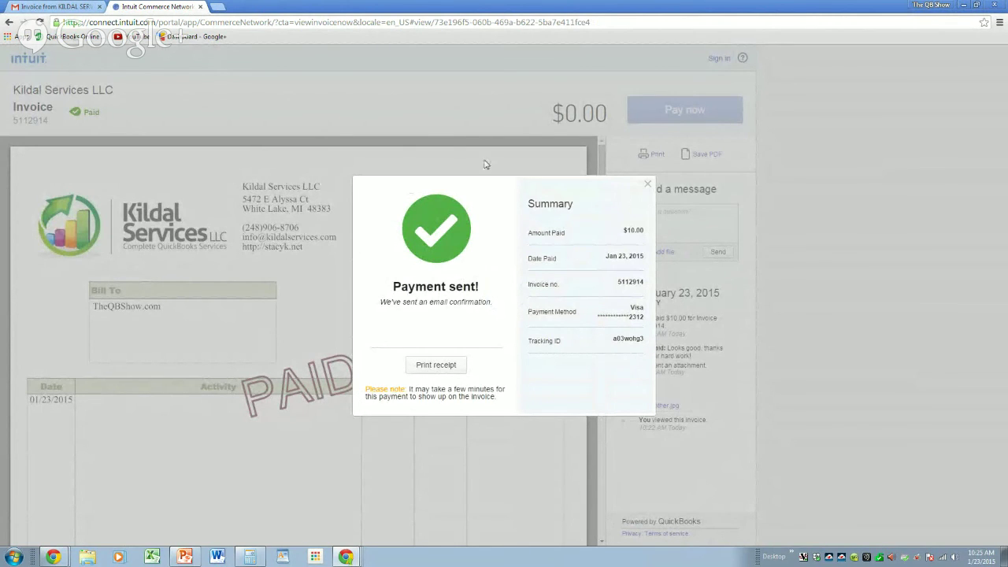
click(49, 6)
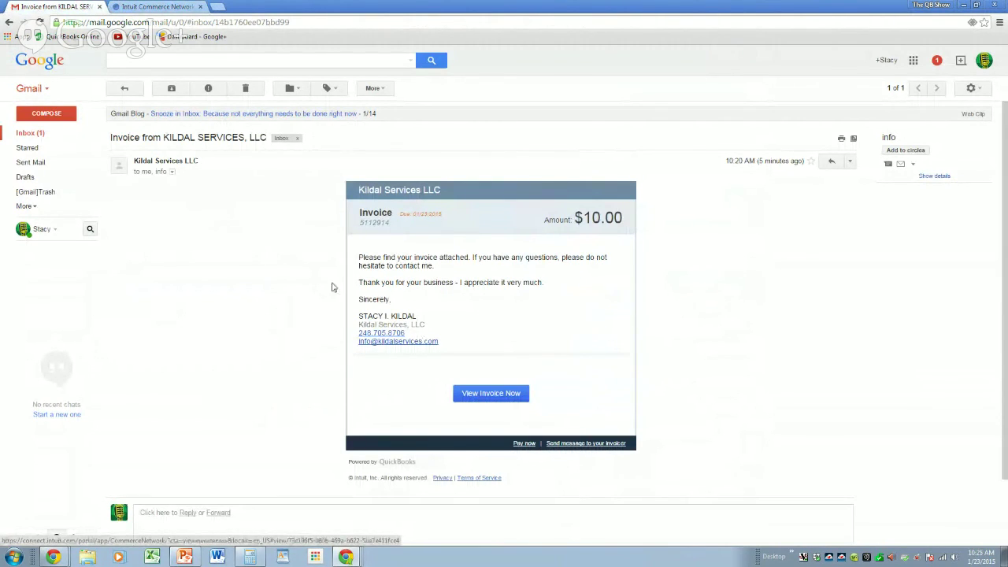
click(148, 6)
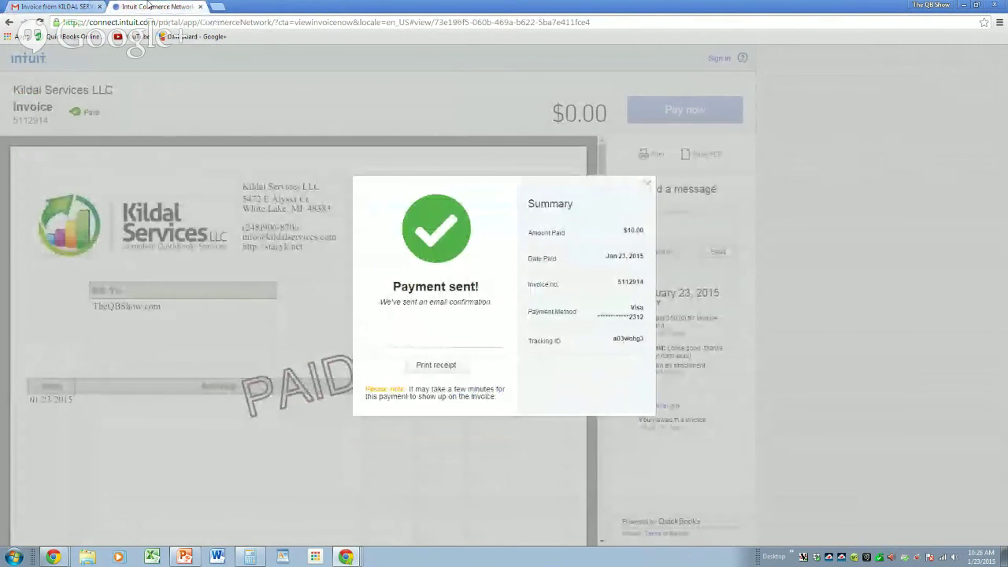
click(55, 6)
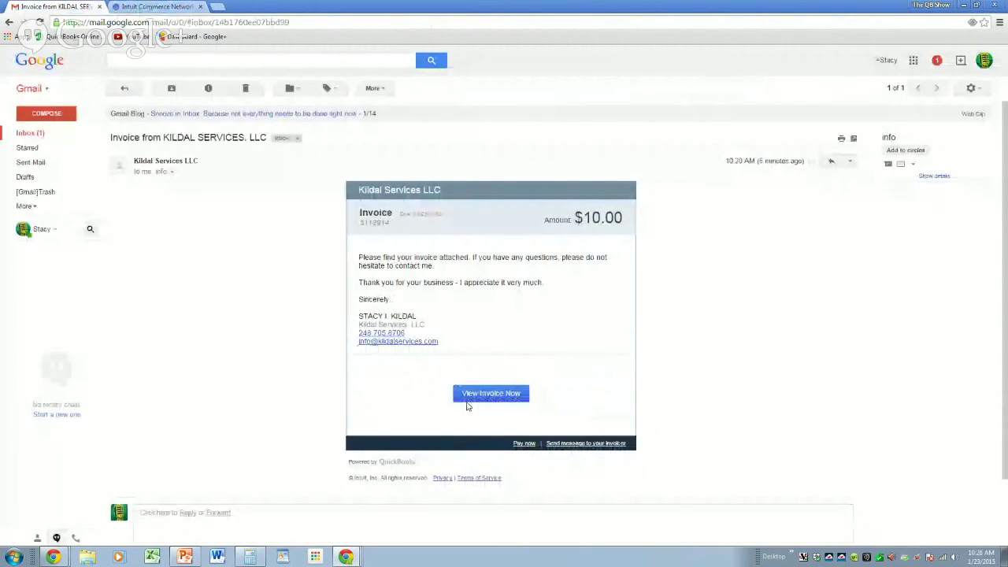
click(157, 7)
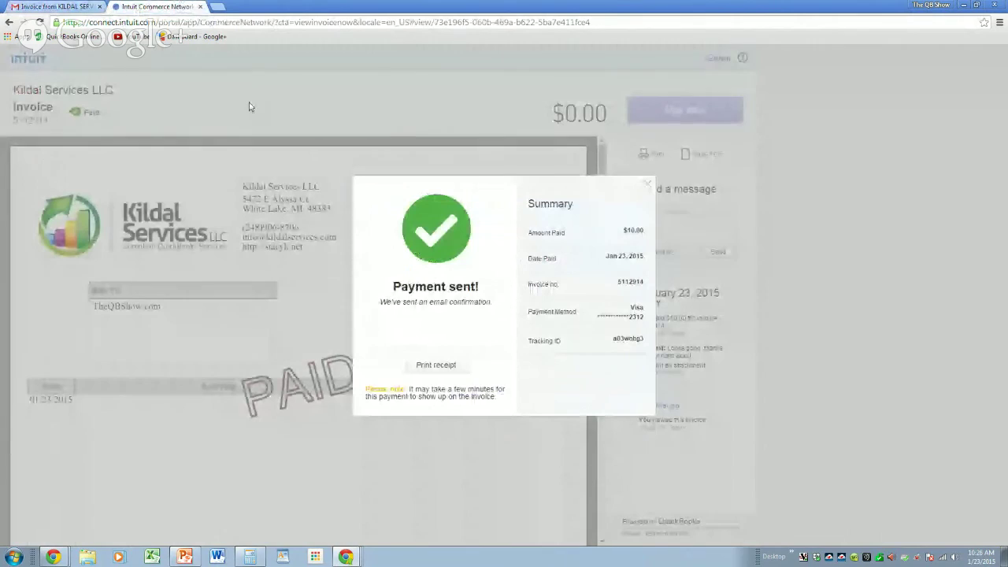
click(645, 186)
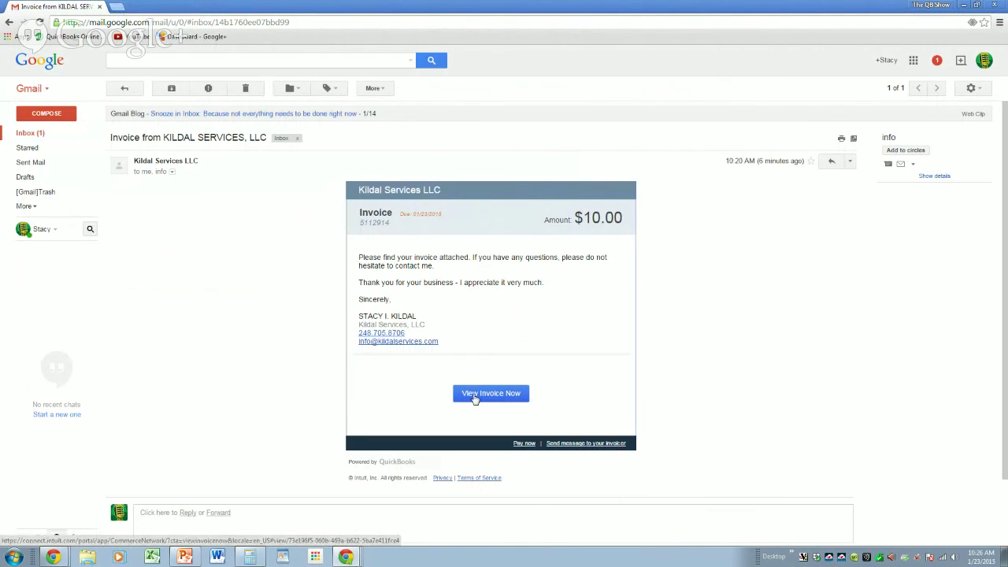
click(475, 396)
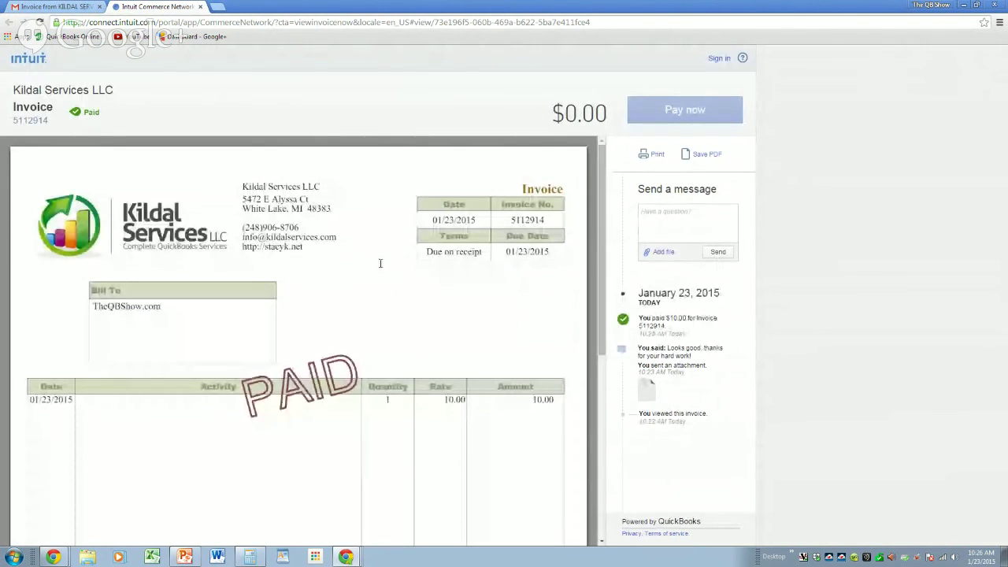
click(56, 6)
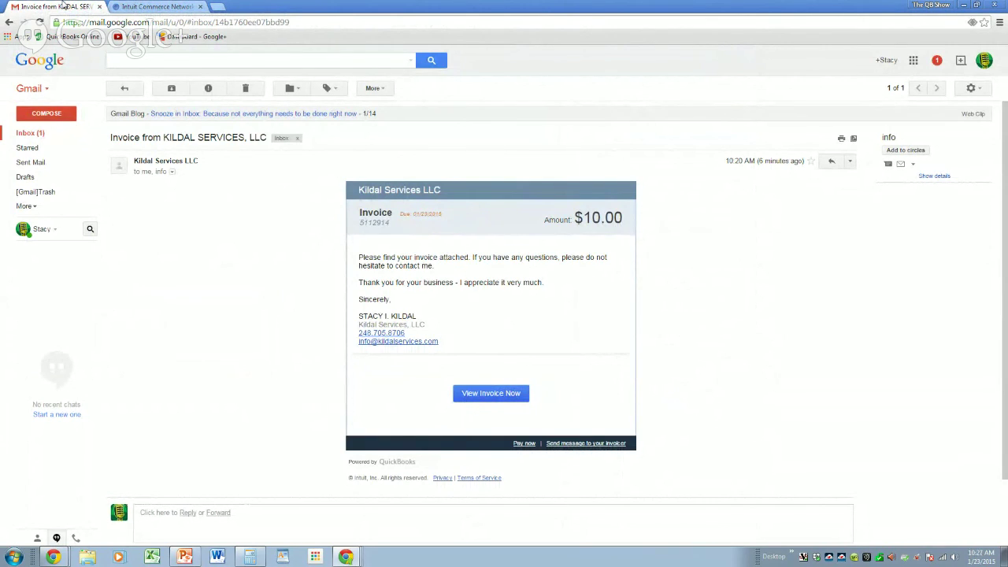
Step: Return to the Gmail inbox showing the QuickBooks Payments confirmation for invoice 5112914
drag(142, 137, 145, 137)
click(165, 137)
click(26, 134)
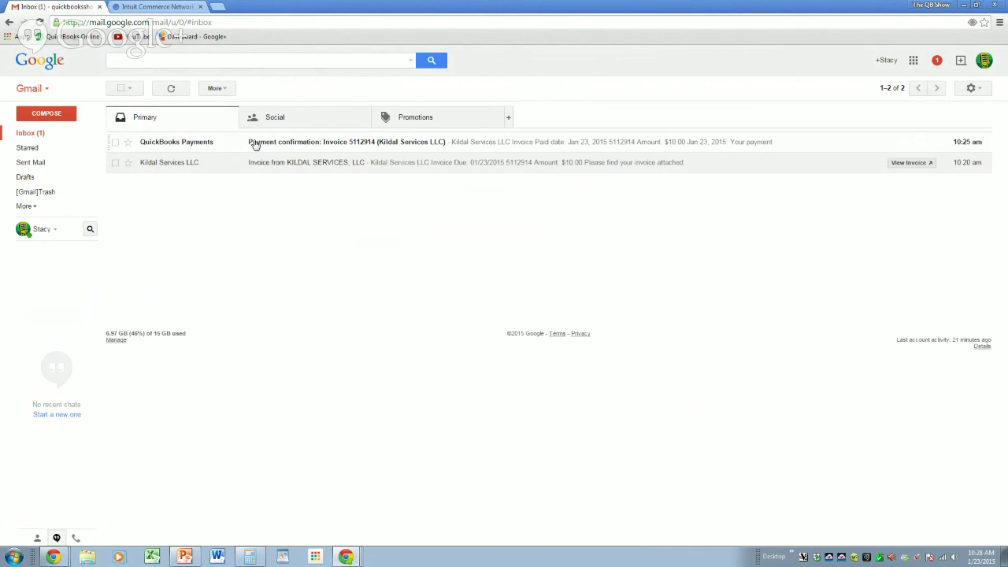
Step: Read the payment confirmation email, then select all inbox conversations and archive them
click(254, 145)
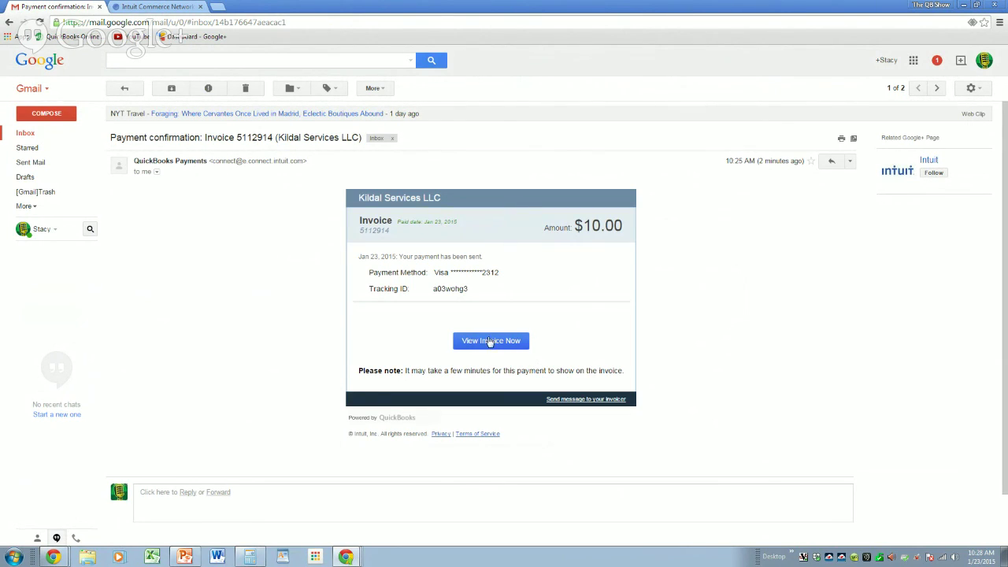
click(126, 89)
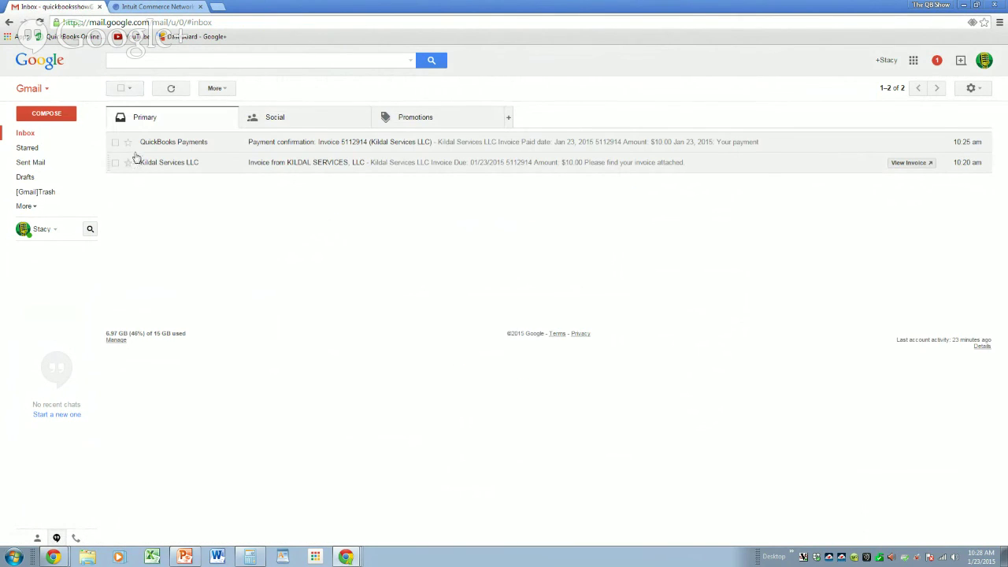
click(116, 89)
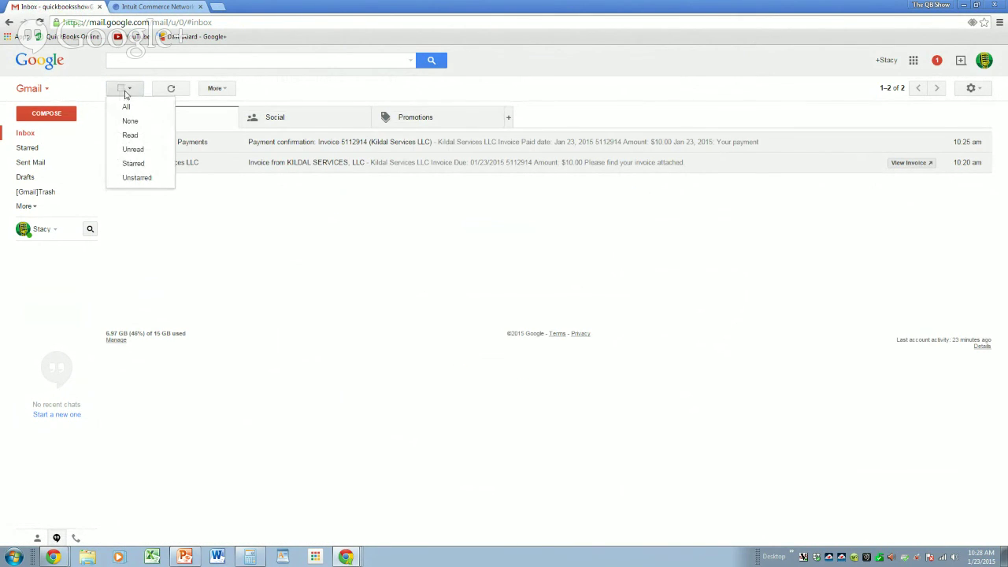
click(126, 106)
click(173, 90)
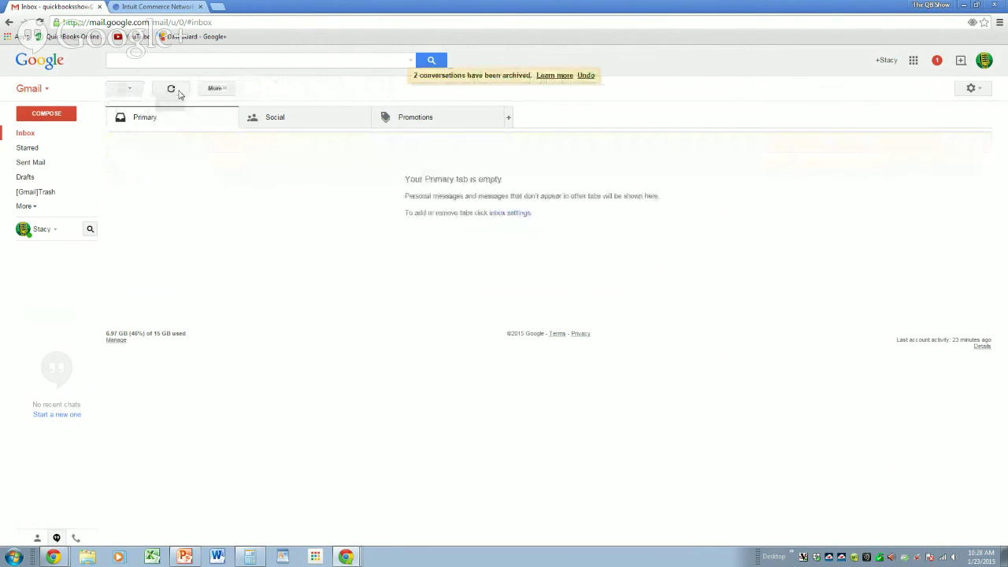
Step: Bring the Hangouts broadcast window forward and stop sharing the screen
mouse_move(340, 557)
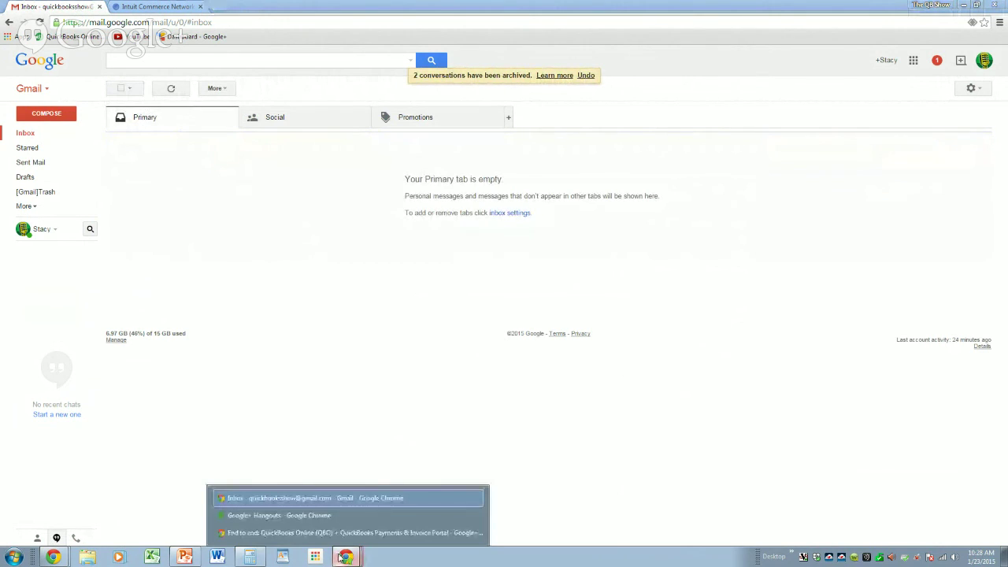
click(300, 518)
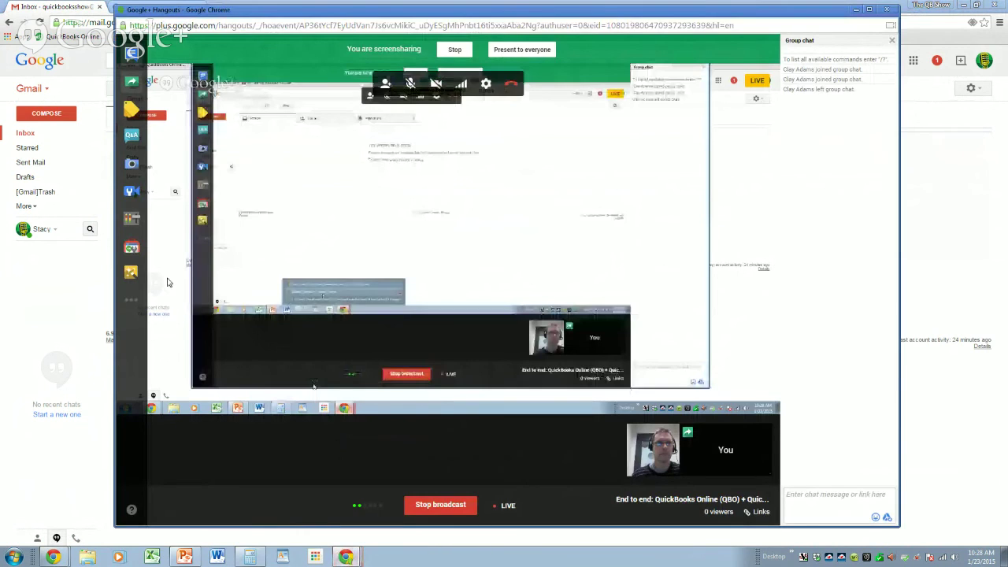
click(454, 49)
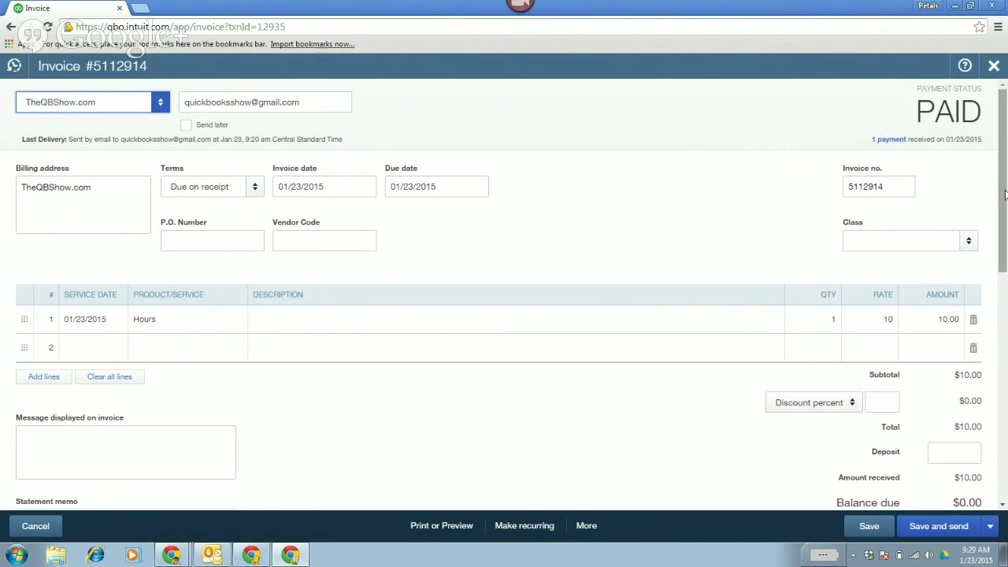
Step: Type 'Hey thanks for such a prompt payment. literally it wsa a 90 second AR aging' in the invoice's activity message box
drag(1005, 195, 1005, 386)
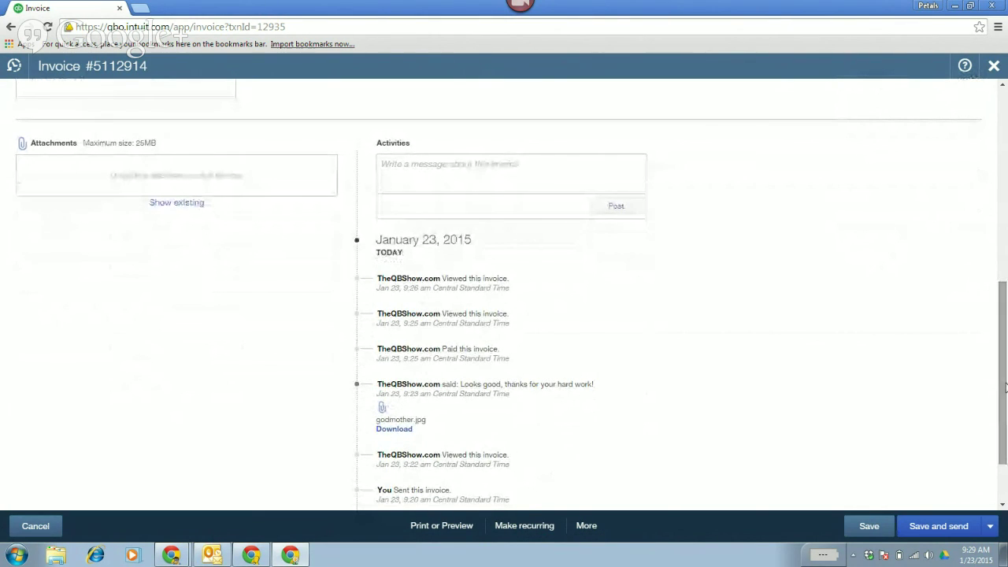
click(558, 168)
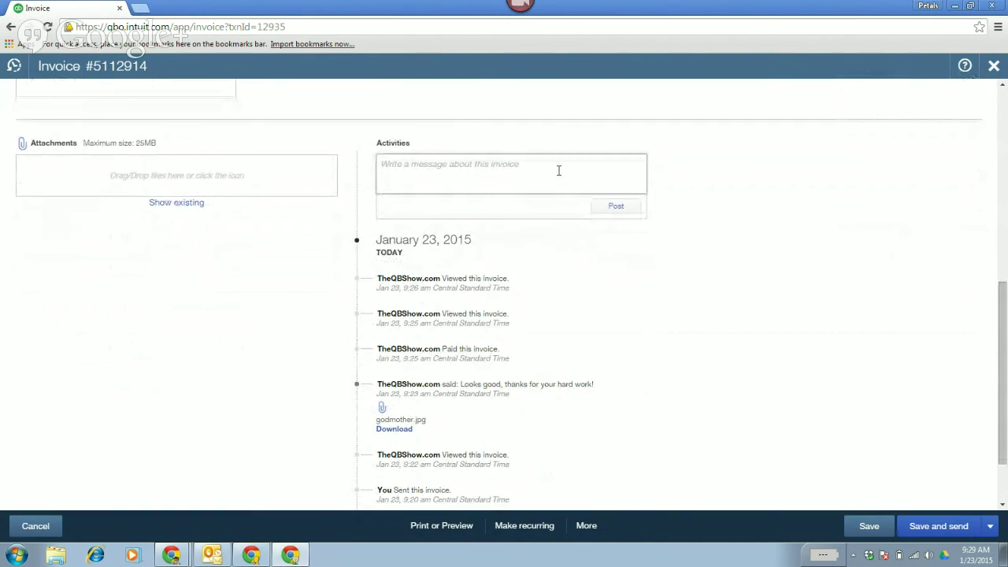
text(Hey thanks for suc)
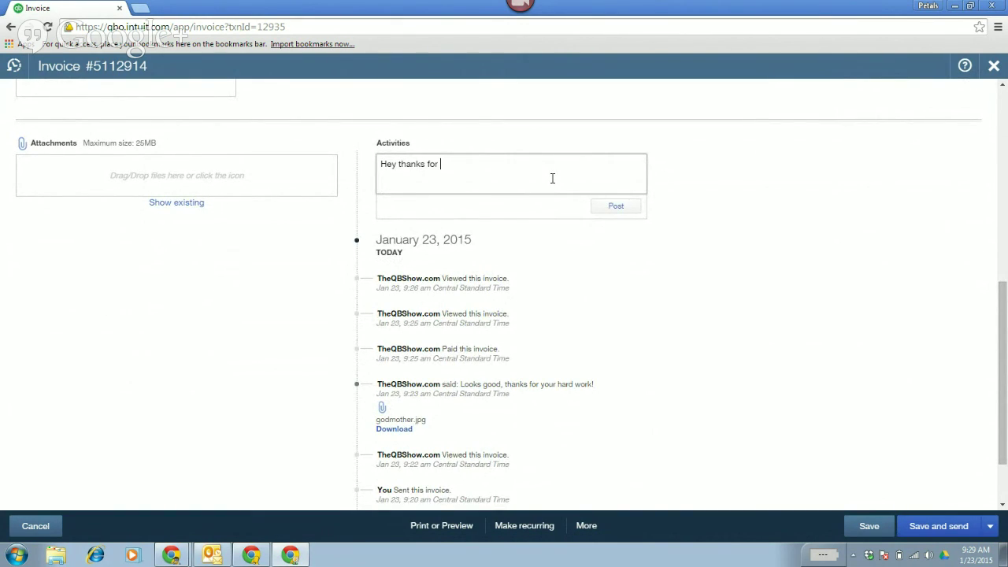
text(h a prompt )
text(payment)
text(. literal)
text(ly it wsa a )
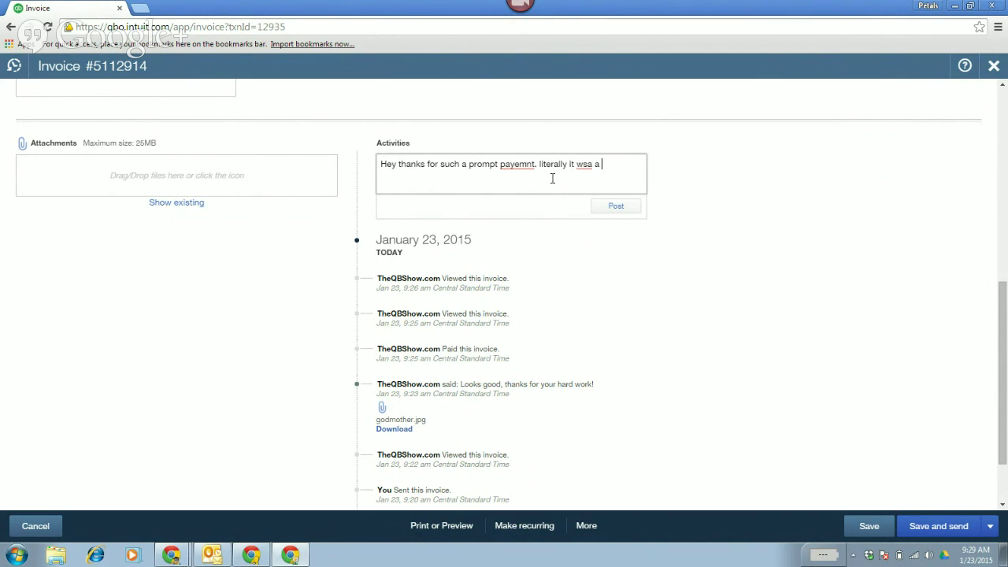
text(90 second AR aging)
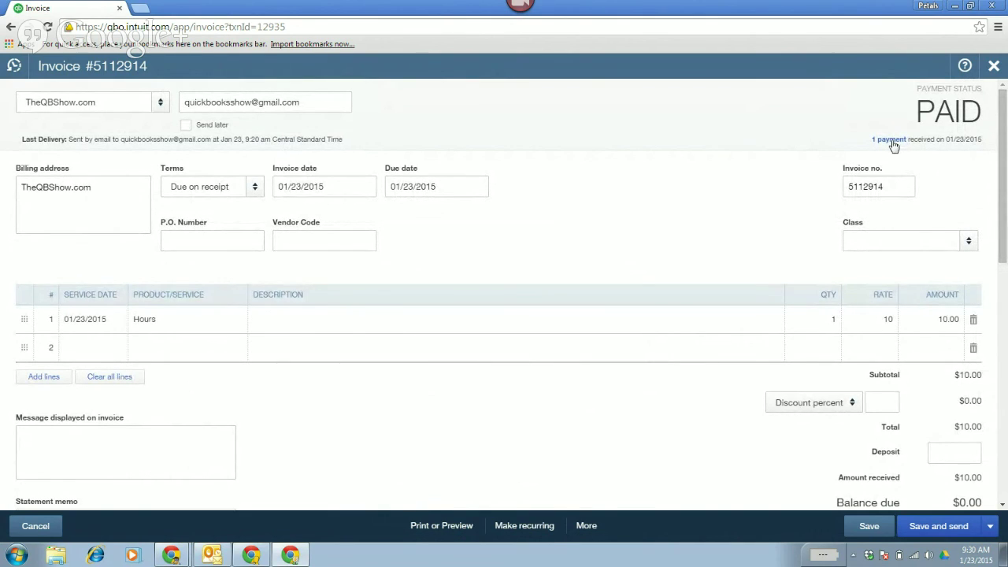
Step: Open the $10.00 payment dated 01/23/2015 that is applied to invoice 5112914
mouse_move(894, 147)
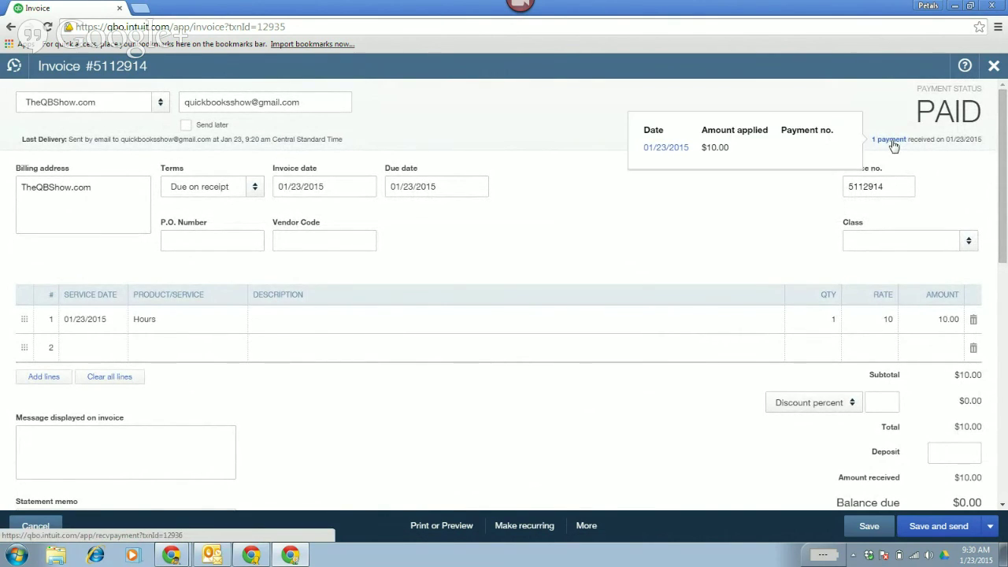
click(668, 149)
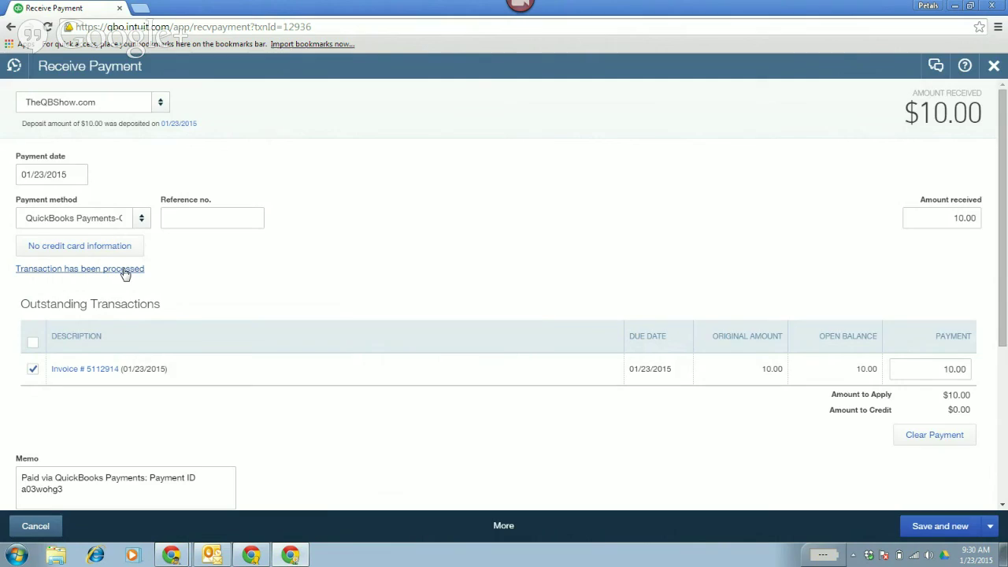
Step: Check the processed card transaction status for the $10.00 payment, then close it
click(122, 269)
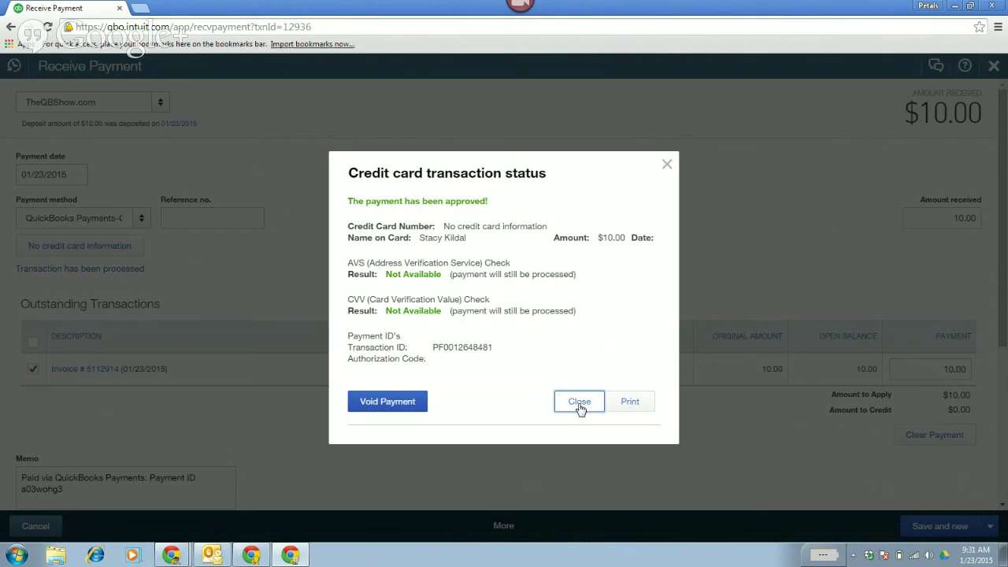
click(579, 403)
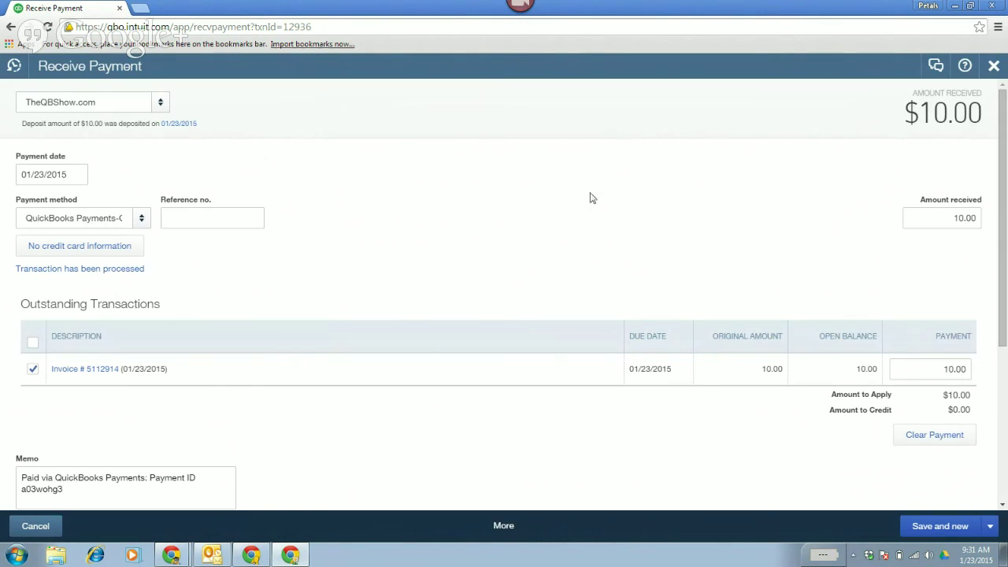